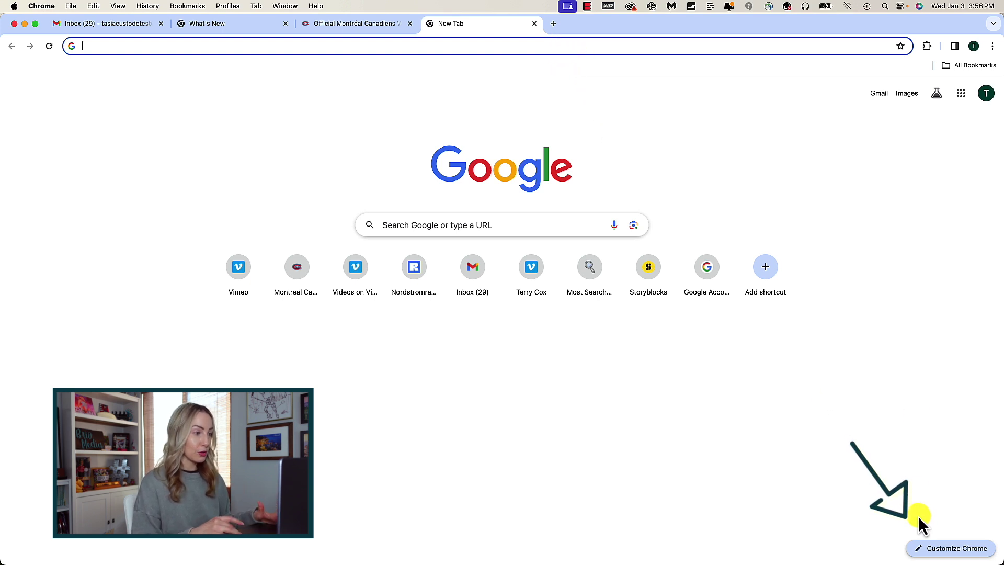
Open the Customize Chrome side panel from the New Tab page's bottom-right button
click(954, 555)
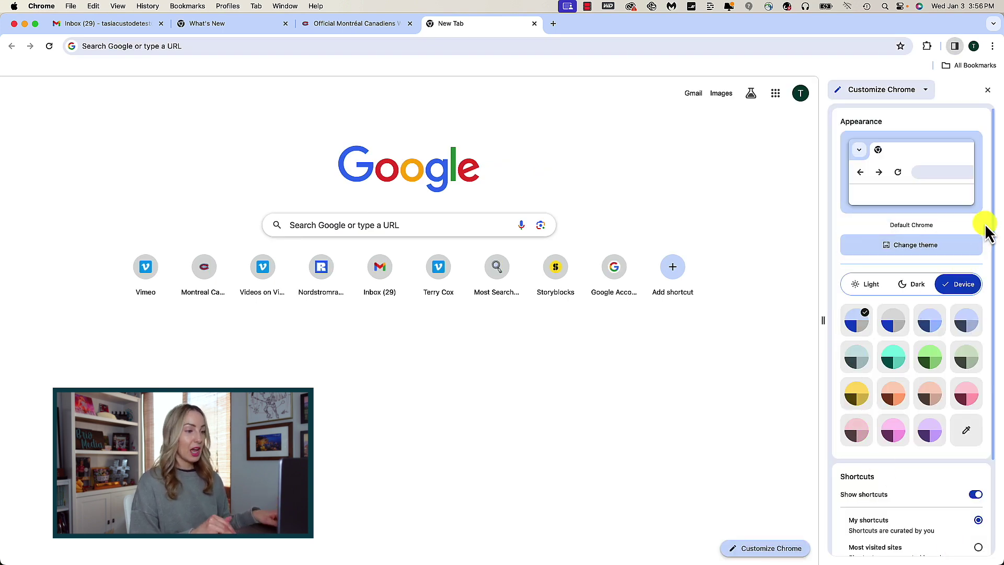
click(888, 247)
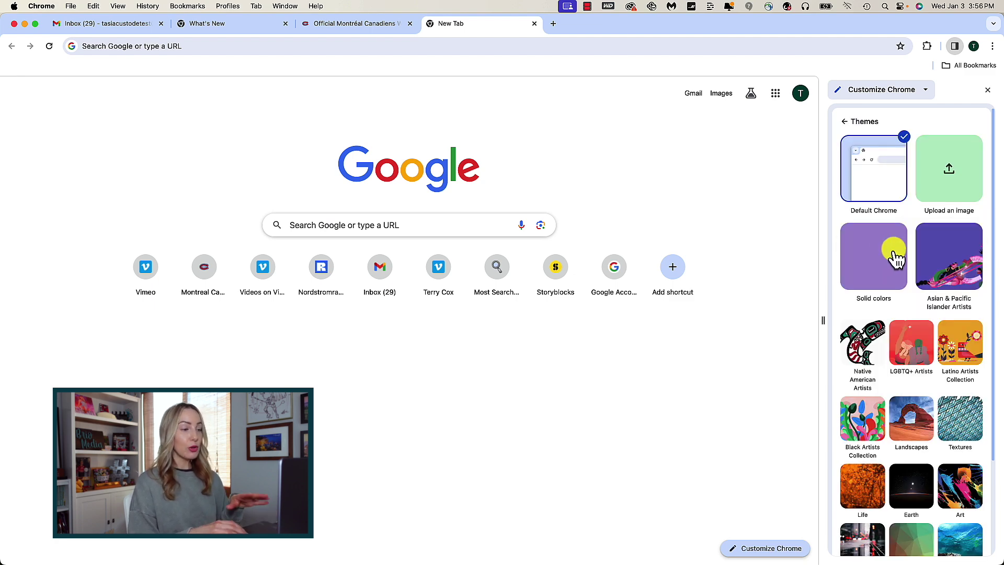
click(845, 121)
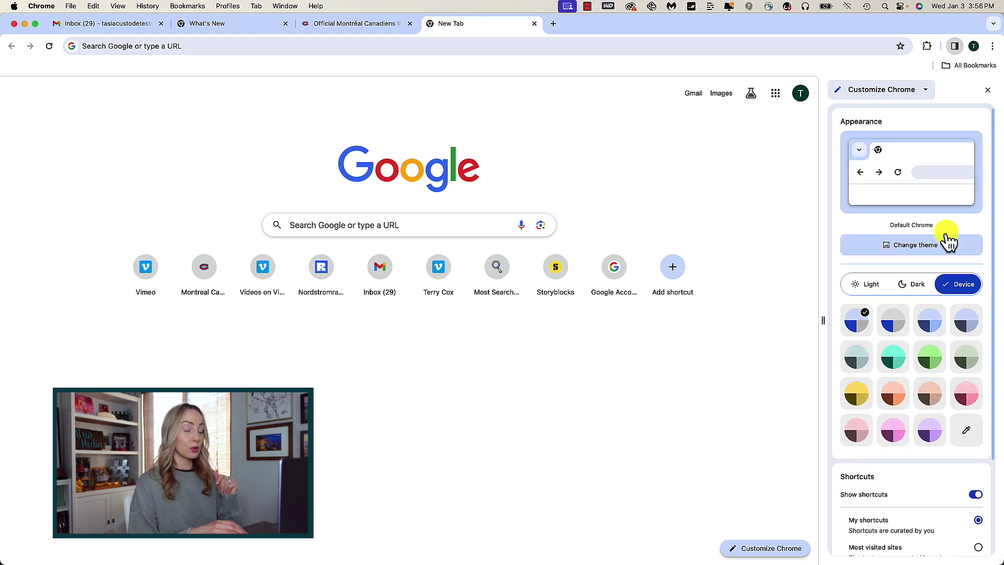
click(868, 287)
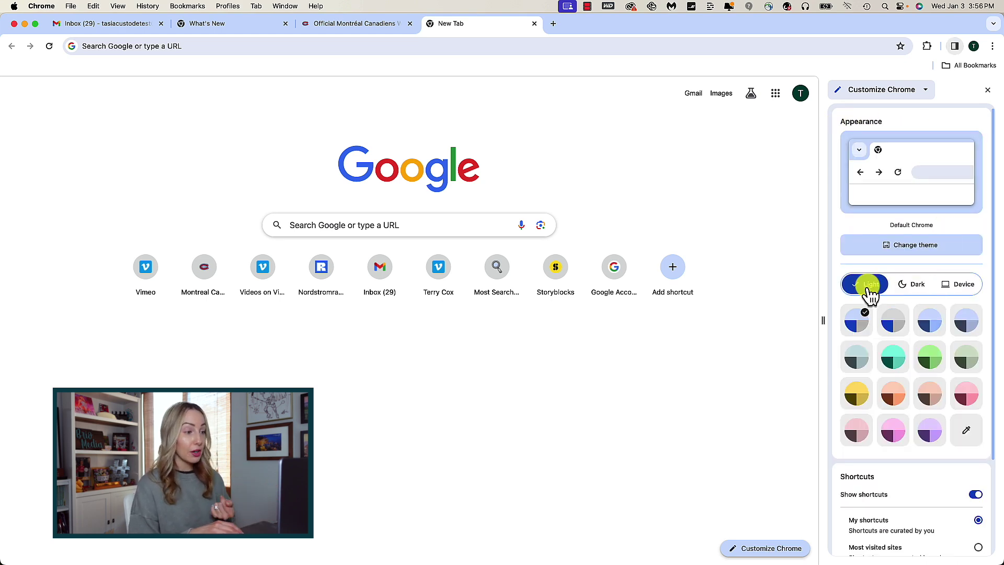
click(912, 288)
click(961, 287)
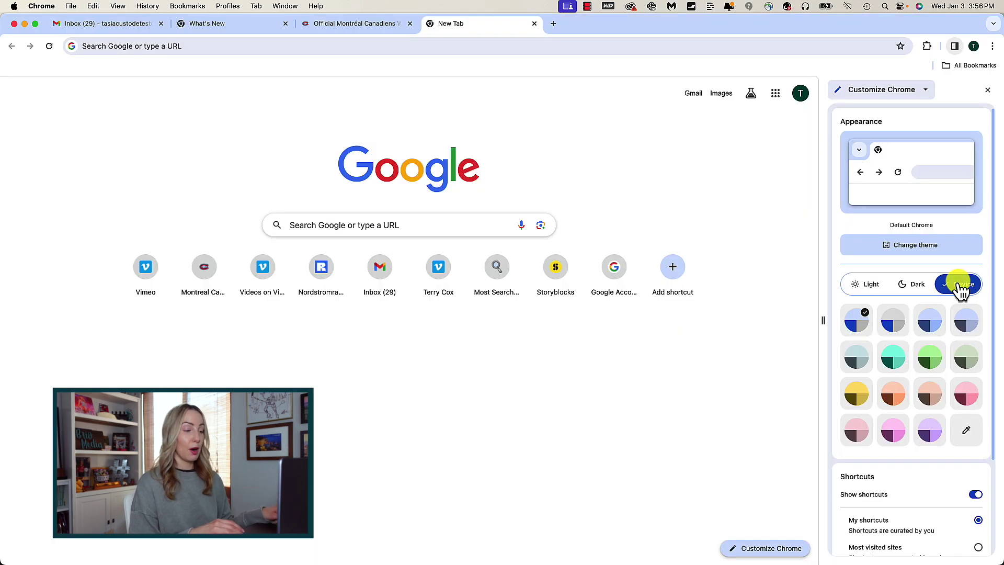
click(967, 358)
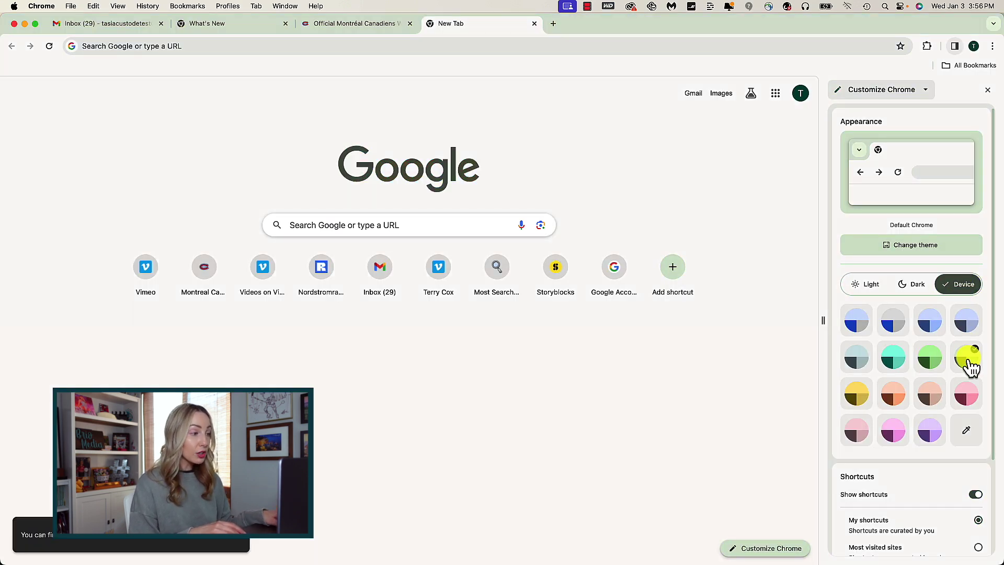
click(929, 435)
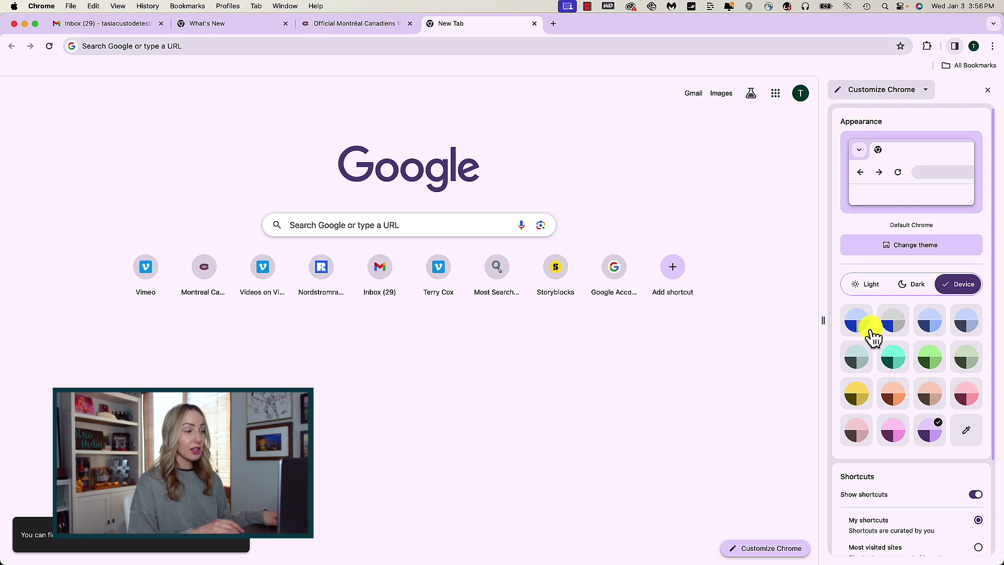
click(966, 431)
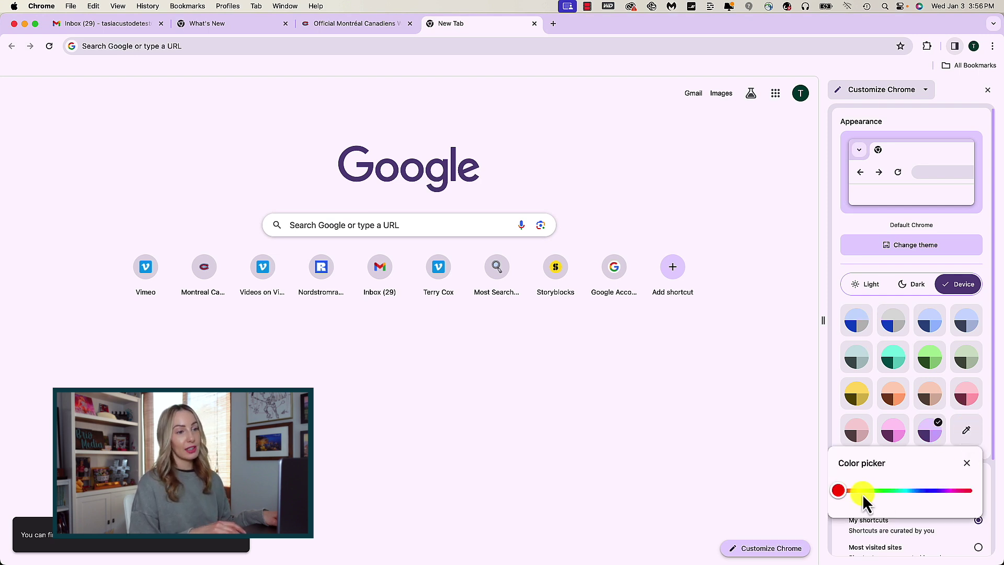
drag(871, 491, 939, 490)
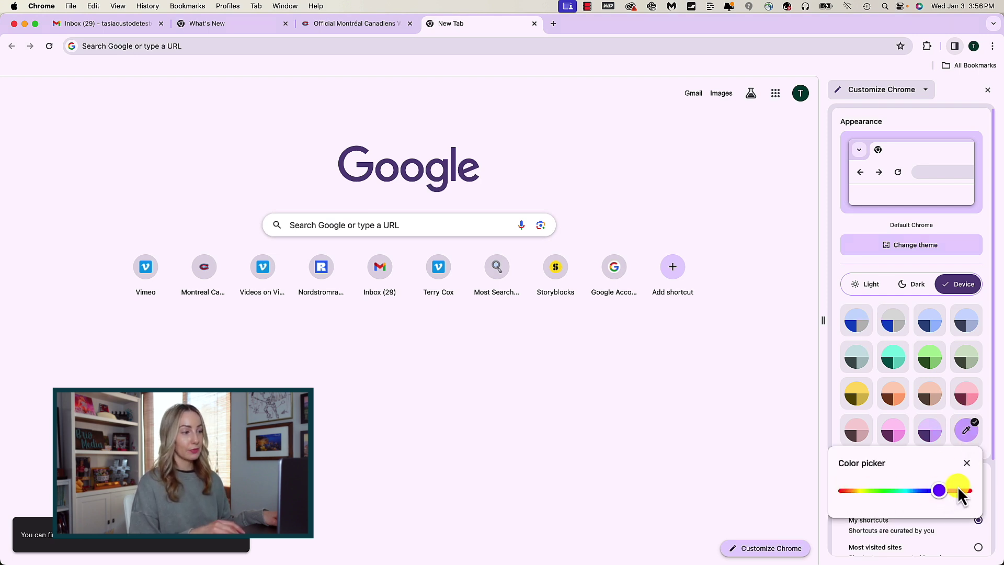
click(858, 321)
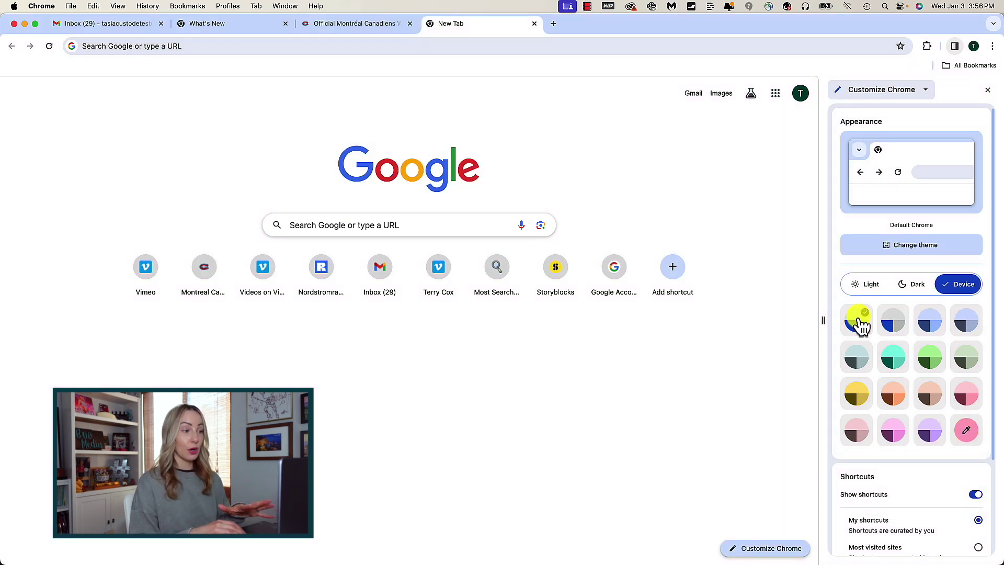
scroll(994, 219, down, 5)
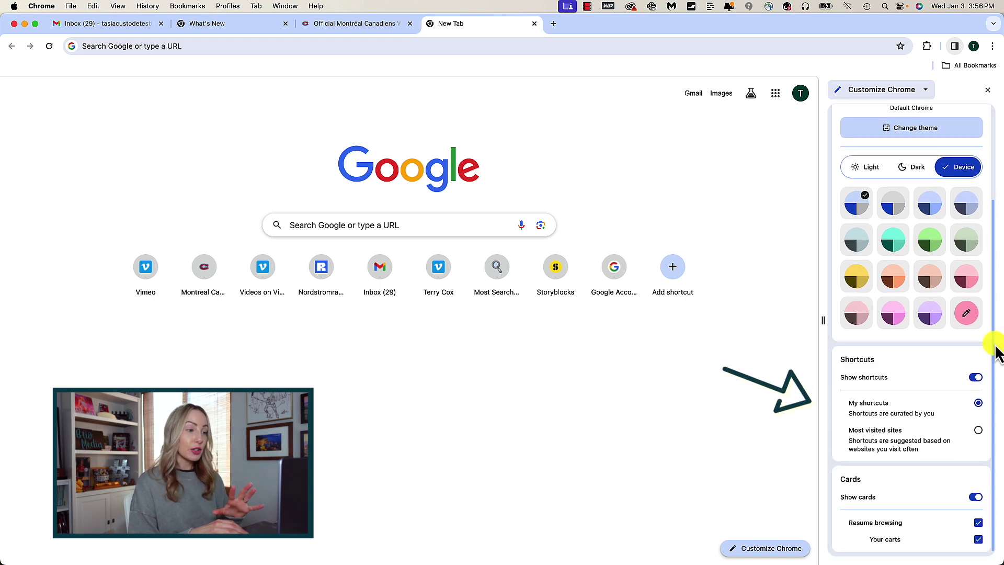
Hide and reshow the shortcut tiles, then start and cancel adding a new shortcut
click(975, 377)
click(977, 448)
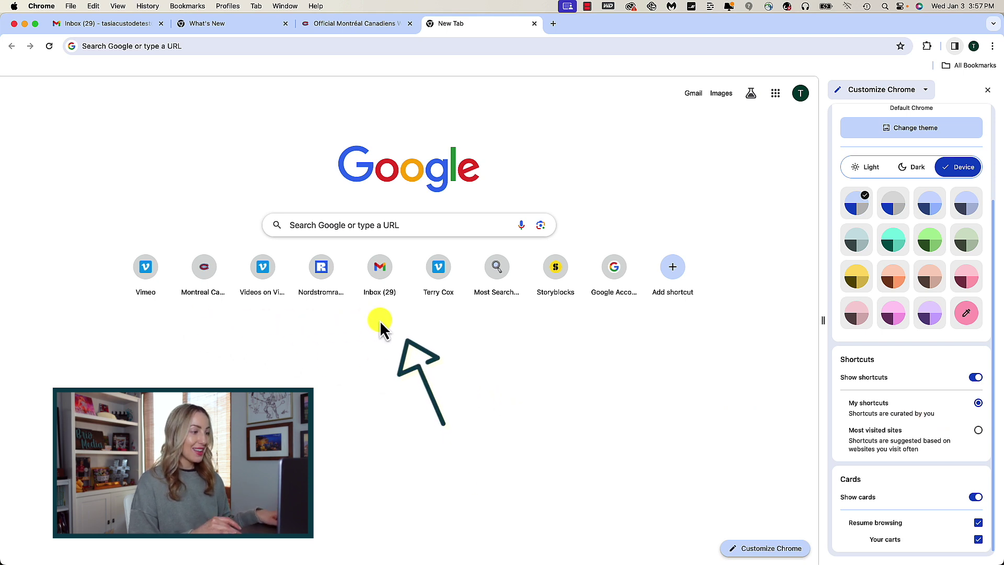
click(673, 269)
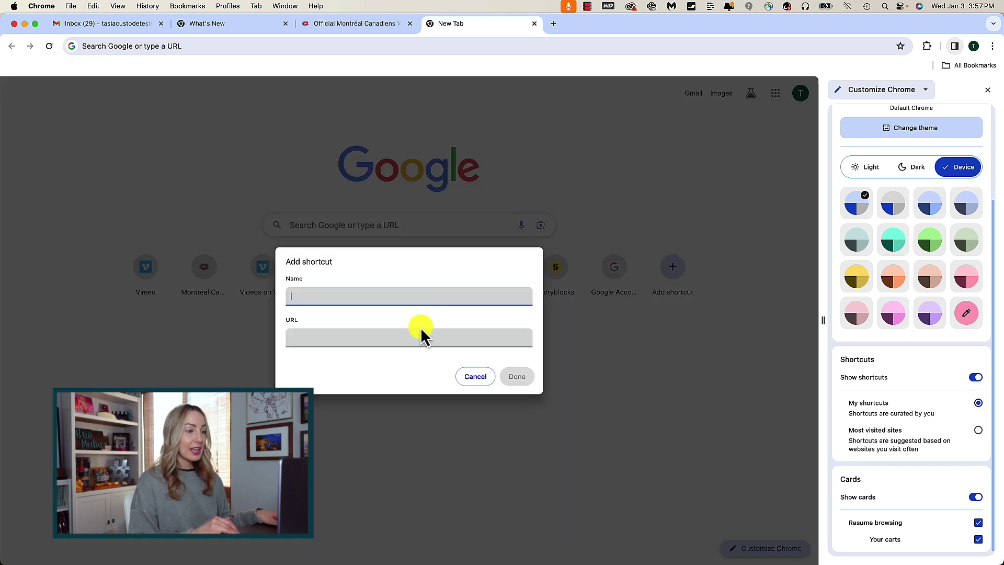
click(475, 377)
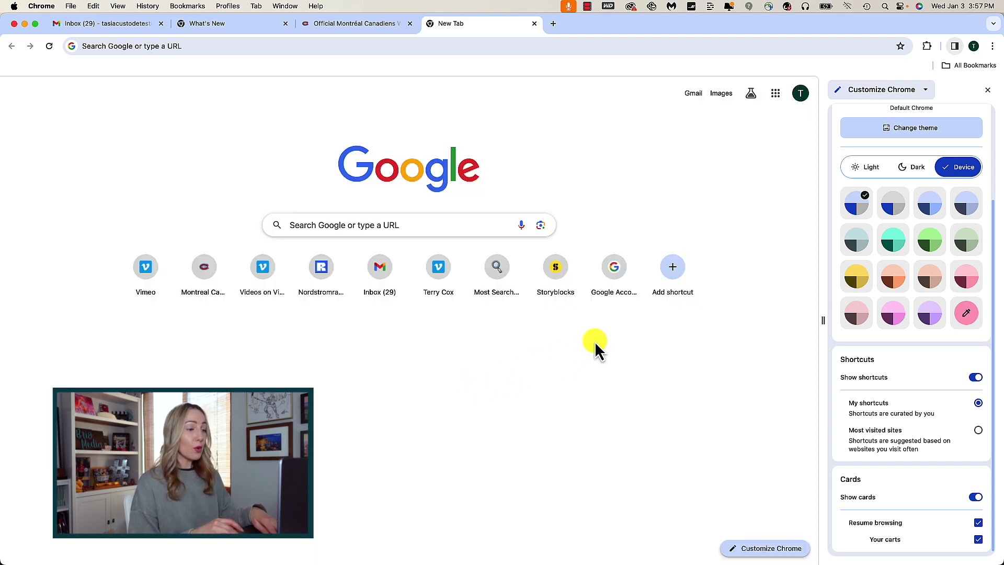
Remove the Vimeo shortcut, then toggle between Most visited sites and My shortcuts
click(459, 259)
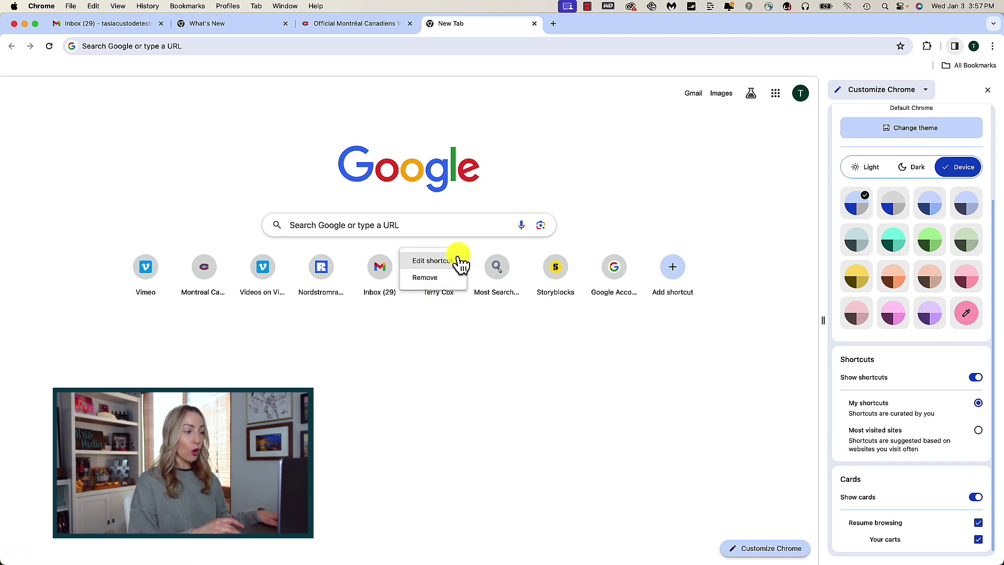
click(444, 280)
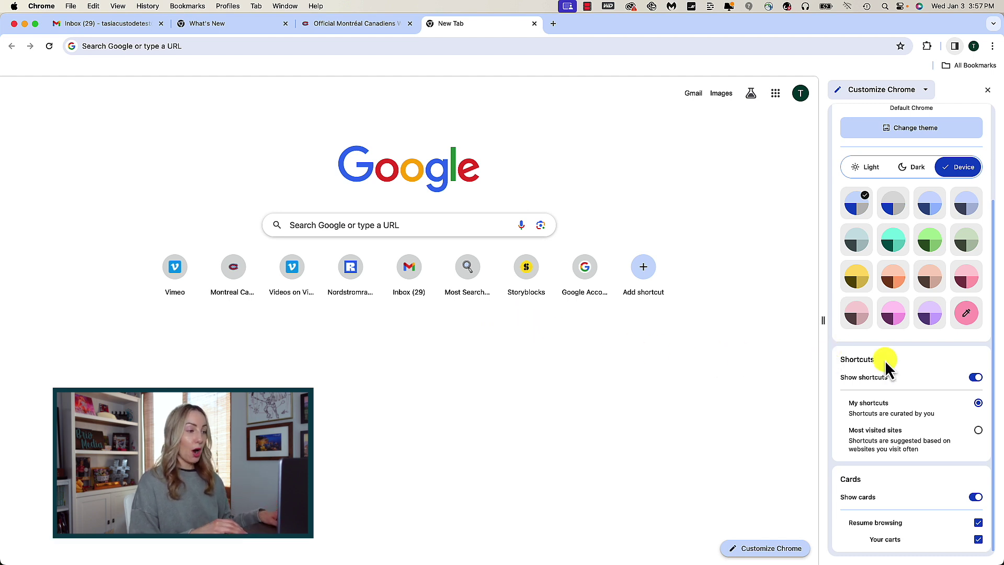
click(978, 430)
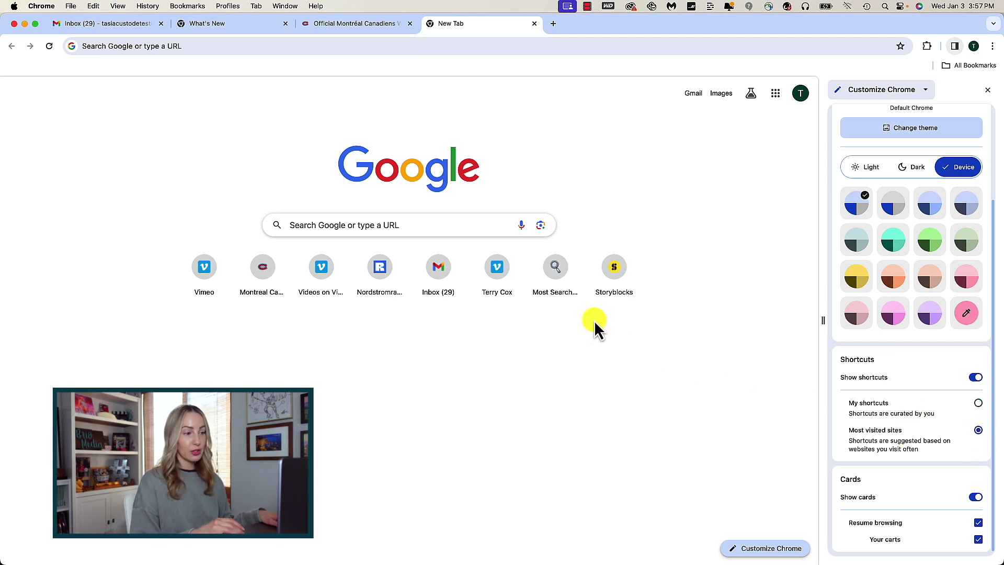
click(978, 403)
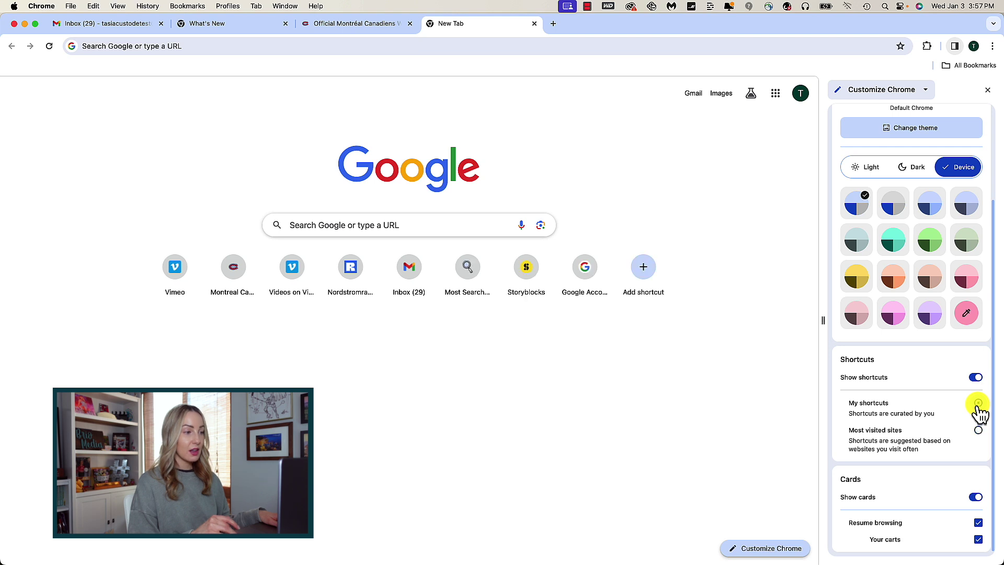
click(978, 430)
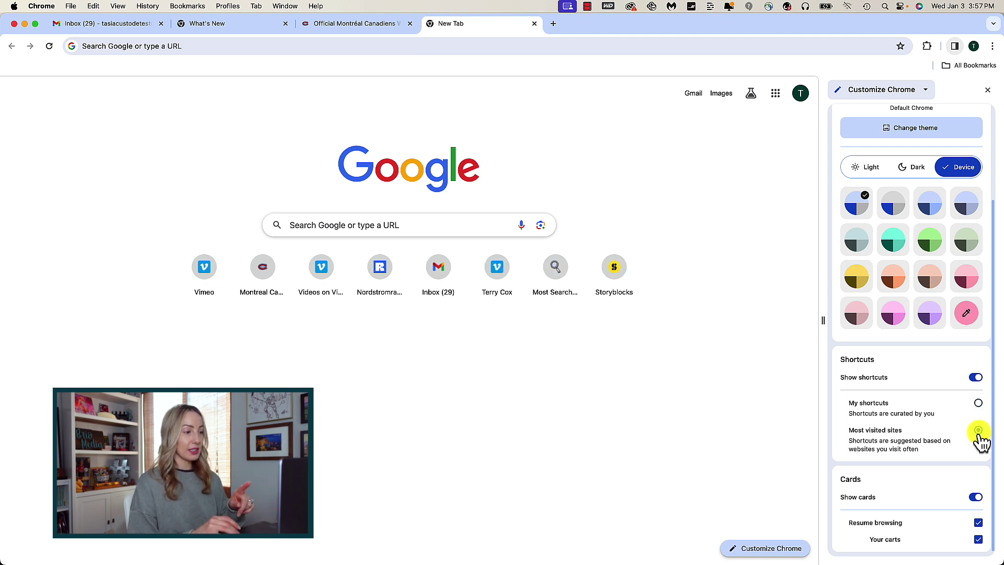
click(978, 403)
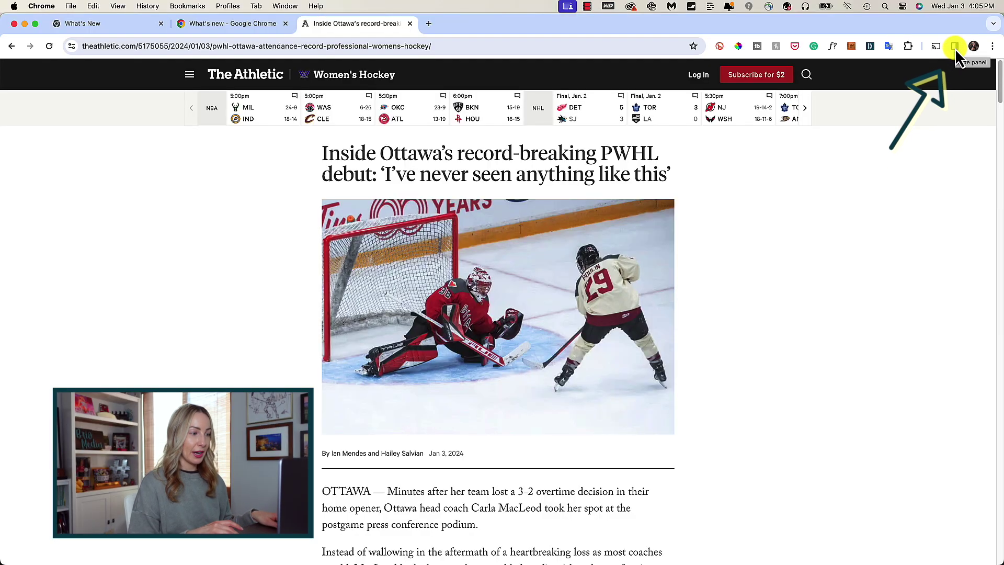
Open the bookmarks side panel, try its search, and switch it to the Reading List
click(954, 49)
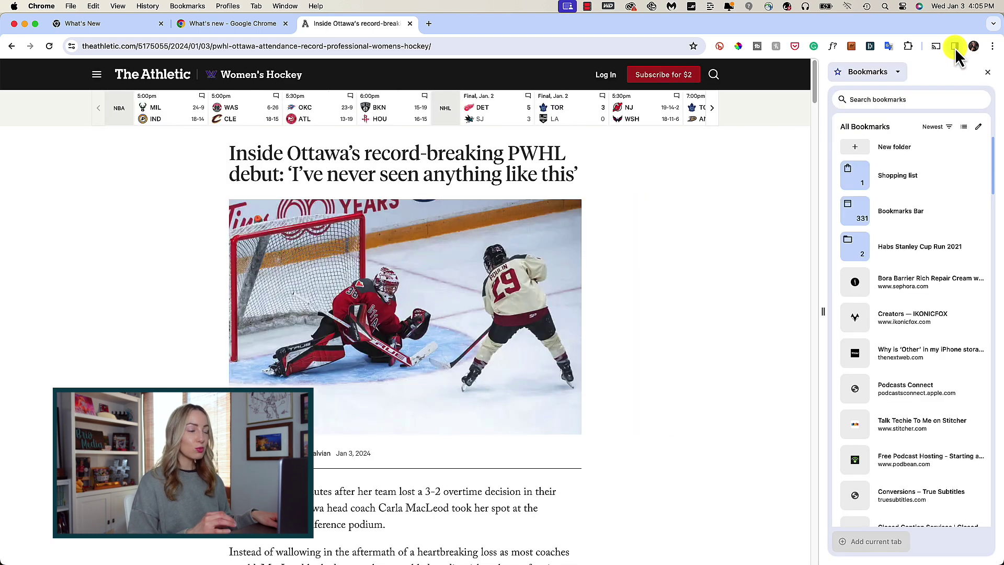
click(894, 98)
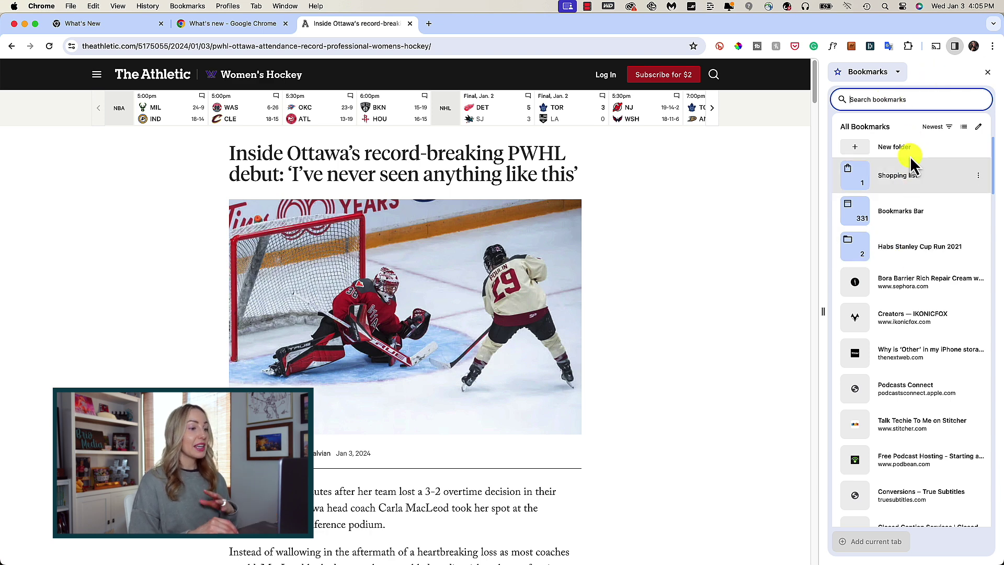
click(899, 72)
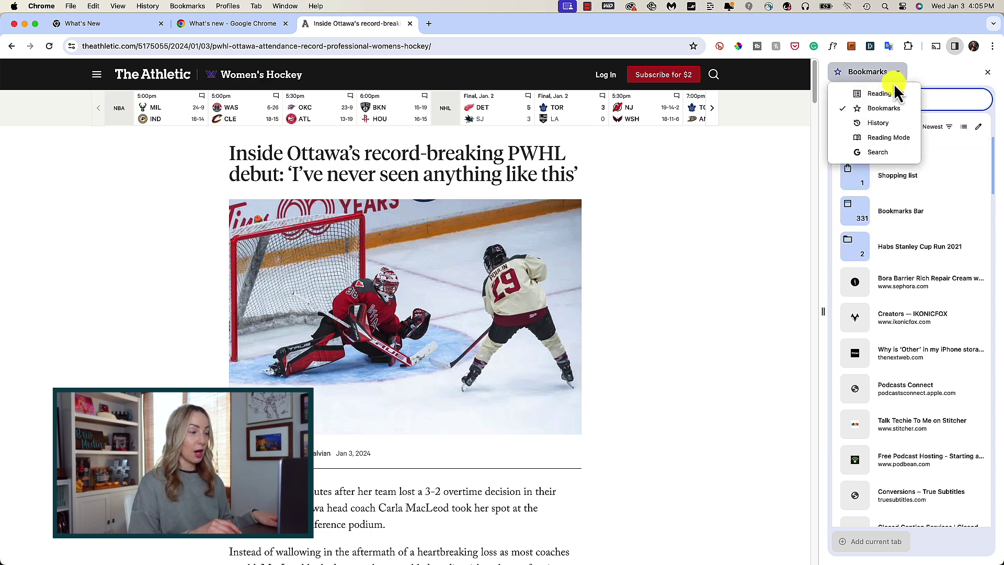
click(901, 77)
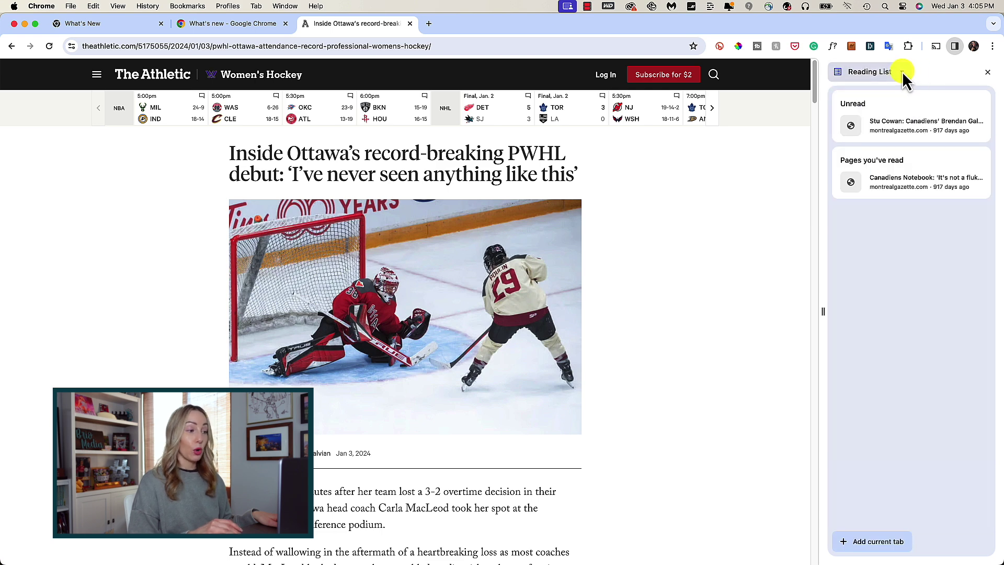
Add the Ottawa PWHL article to the Reading List as unread
click(902, 71)
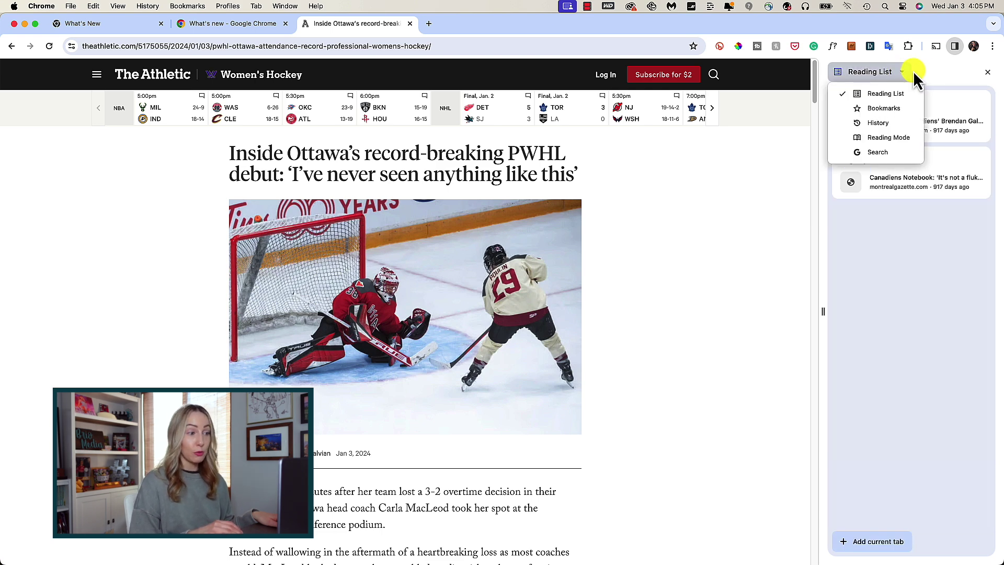
click(929, 70)
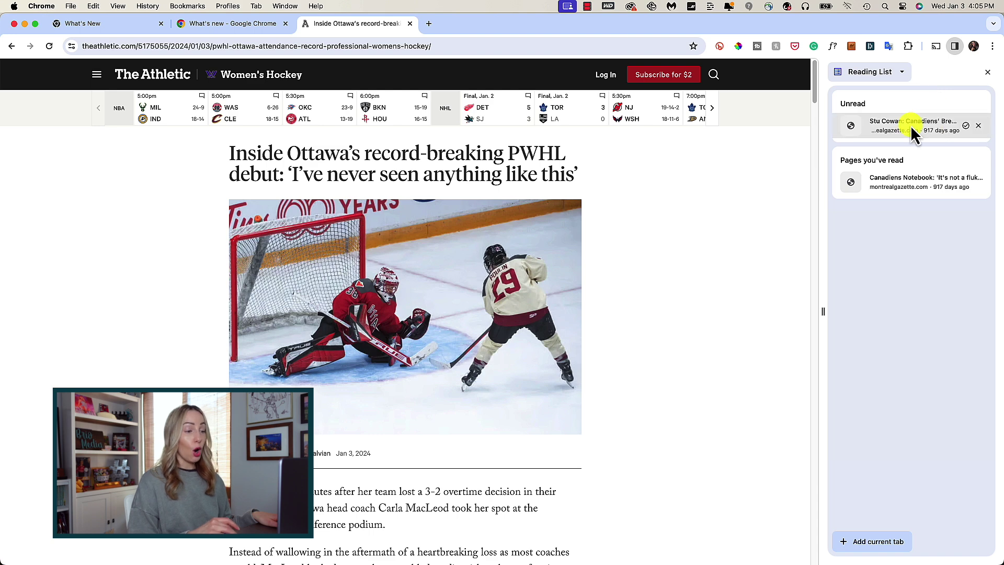
mouse_move(955, 185)
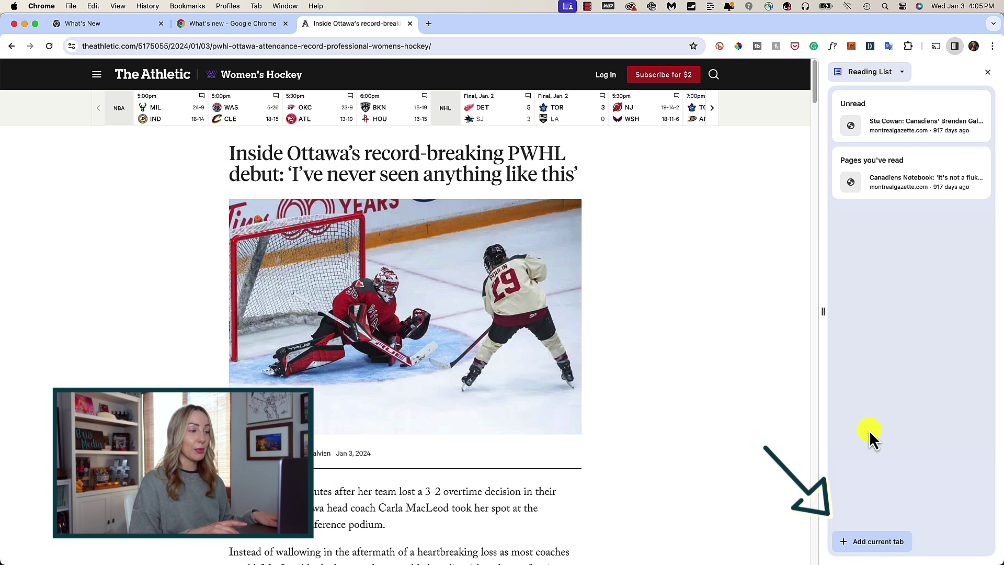
click(879, 544)
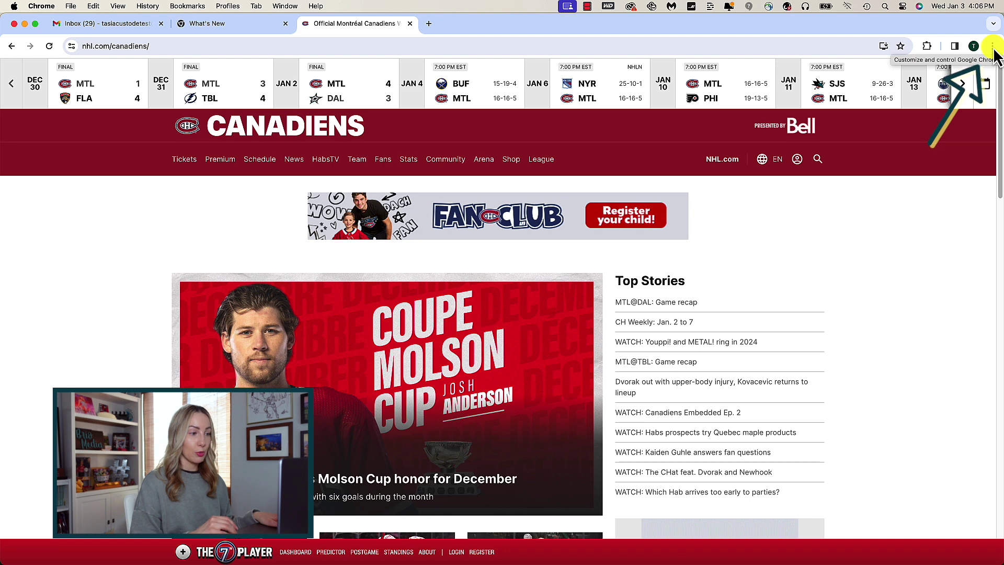
Open Chrome's main menu and show the profile row's submenu
click(992, 48)
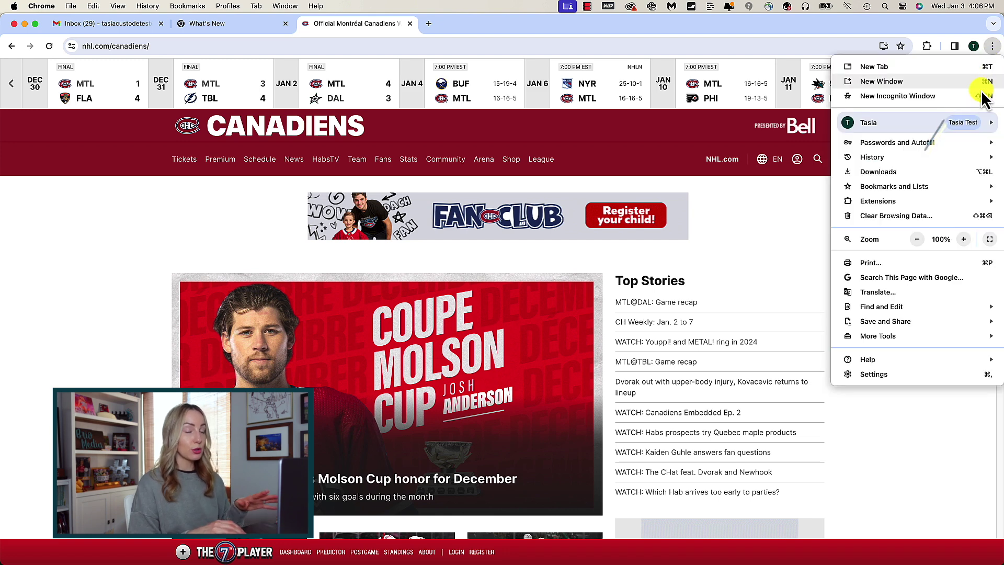
mouse_move(935, 125)
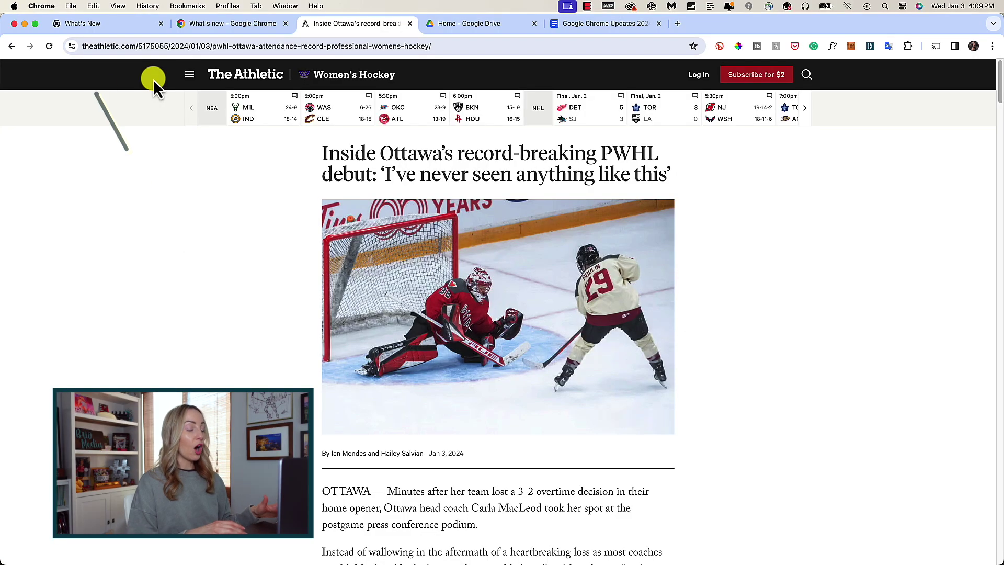
Review site information for The Athletic and site permissions for Google Drive
click(70, 46)
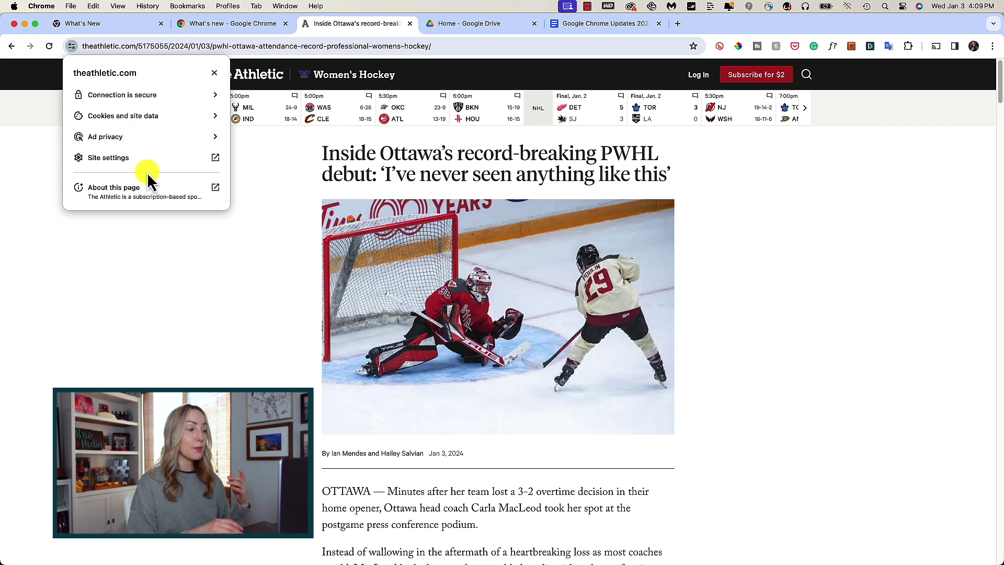
click(268, 165)
click(465, 26)
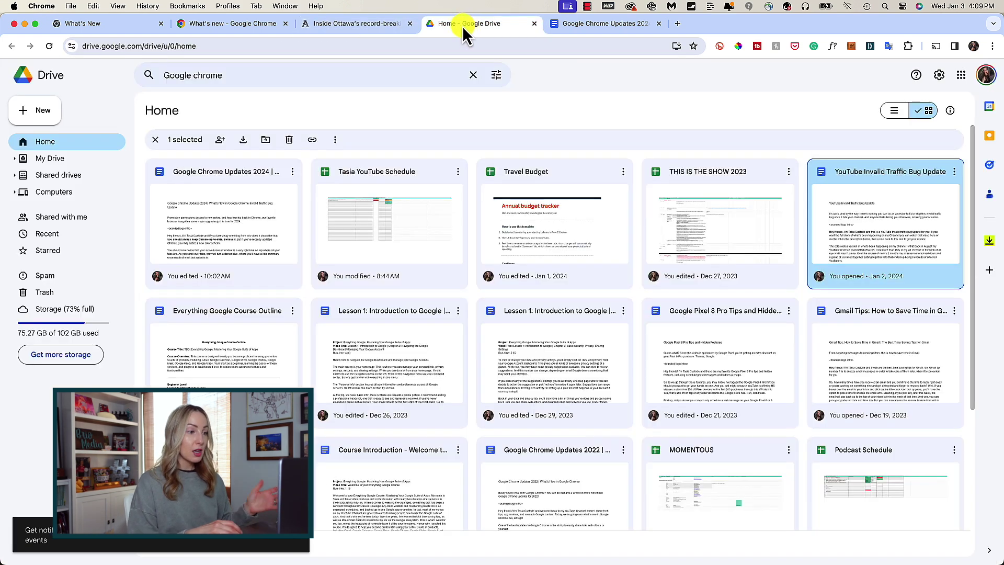
click(72, 46)
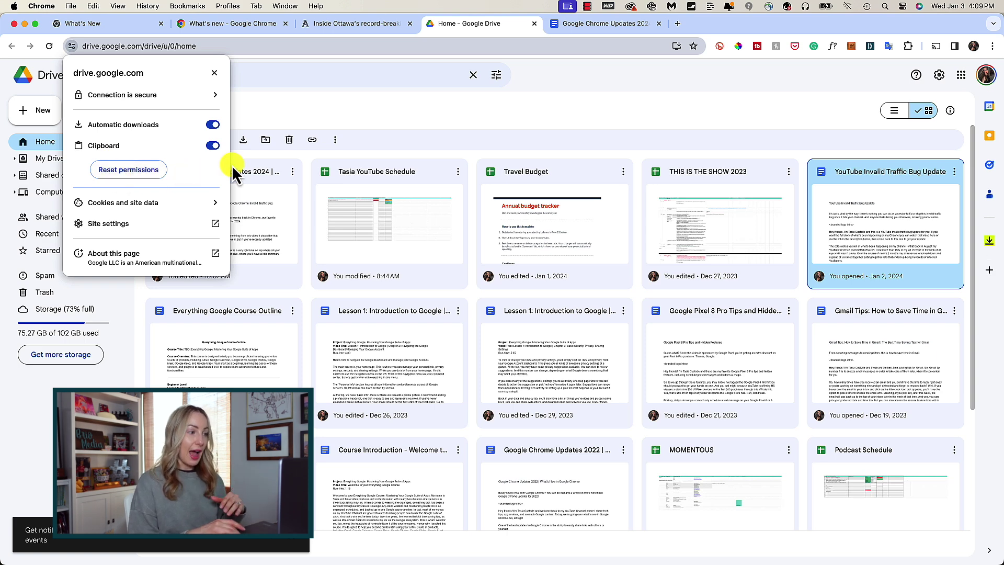
click(584, 30)
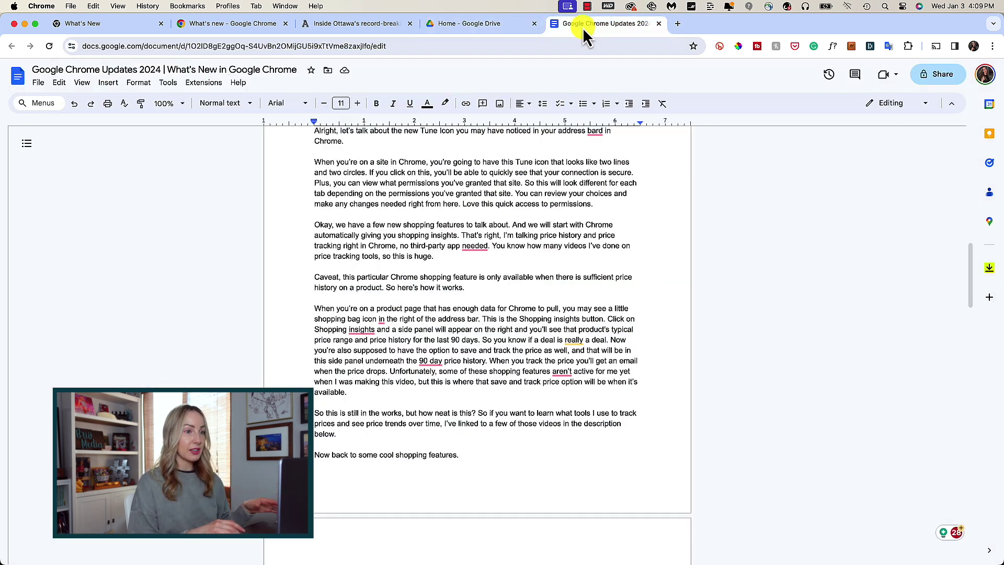
View the site information for the Chrome Updates 2024 Google Docs page
click(71, 46)
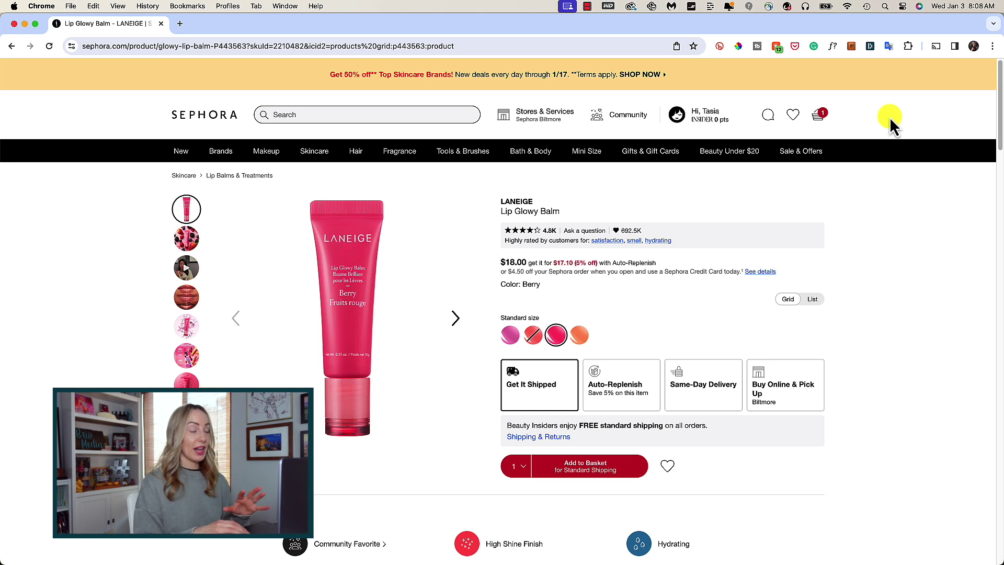
Show shopping insights and price history for the LANEIGE Lip Glowy Balm
click(675, 46)
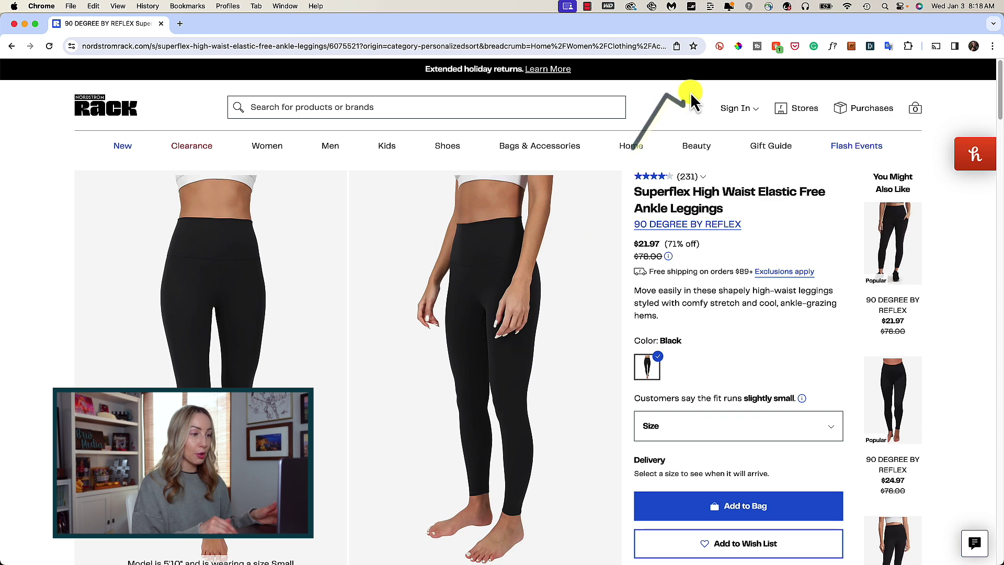
Bookmark the Superflex leggings to Shopping list and find them in the side panel's Shopping list folder
click(693, 46)
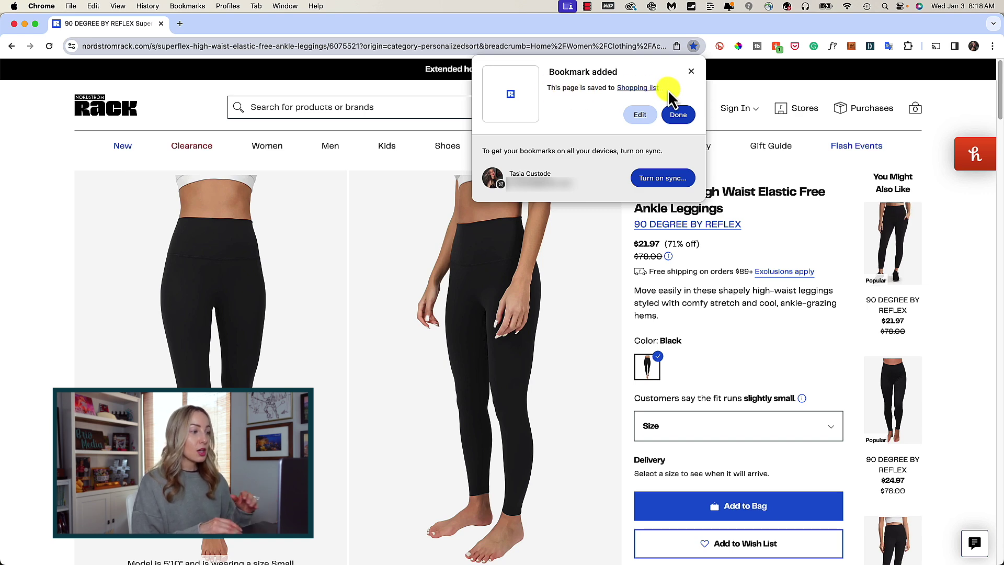
click(691, 73)
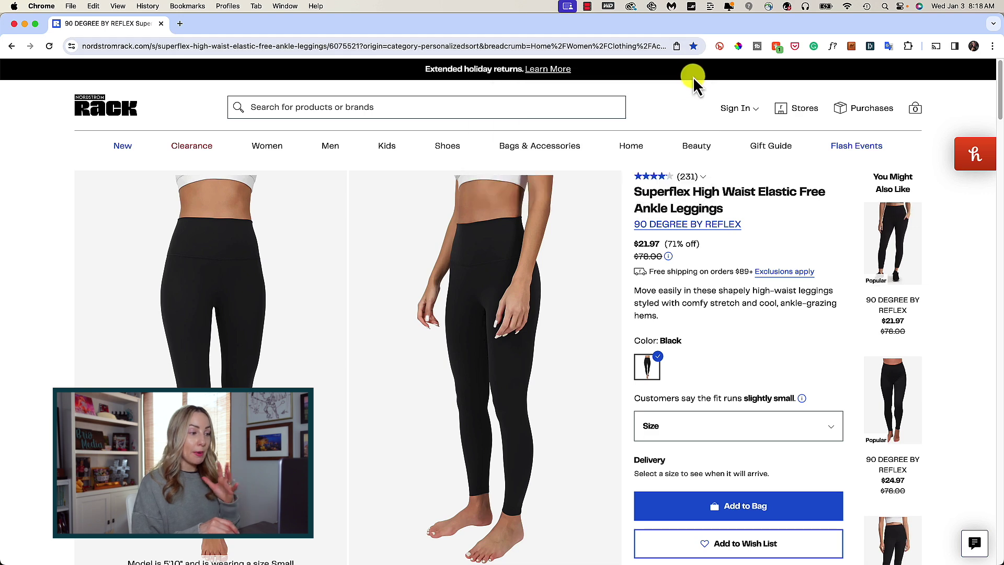
click(954, 46)
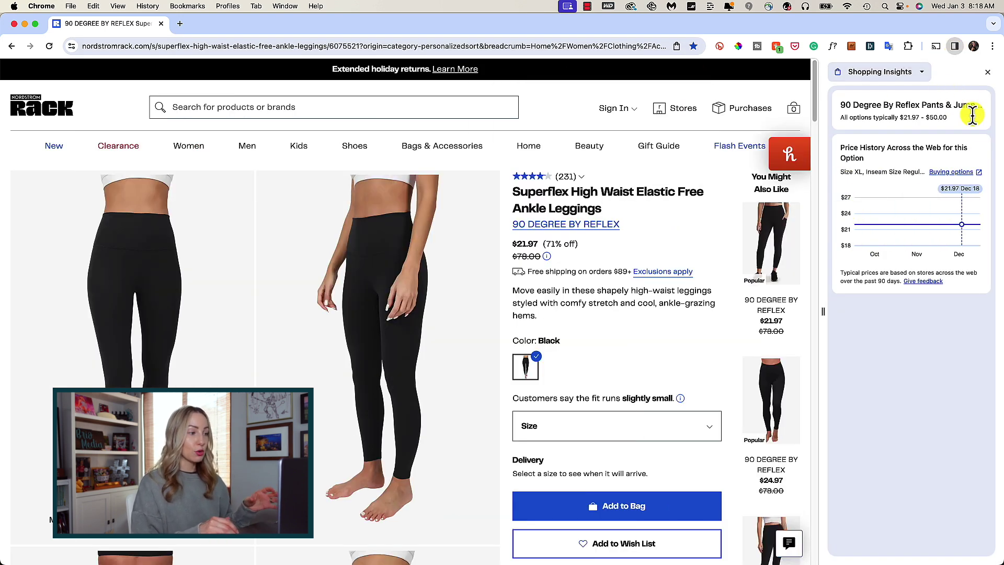
click(923, 72)
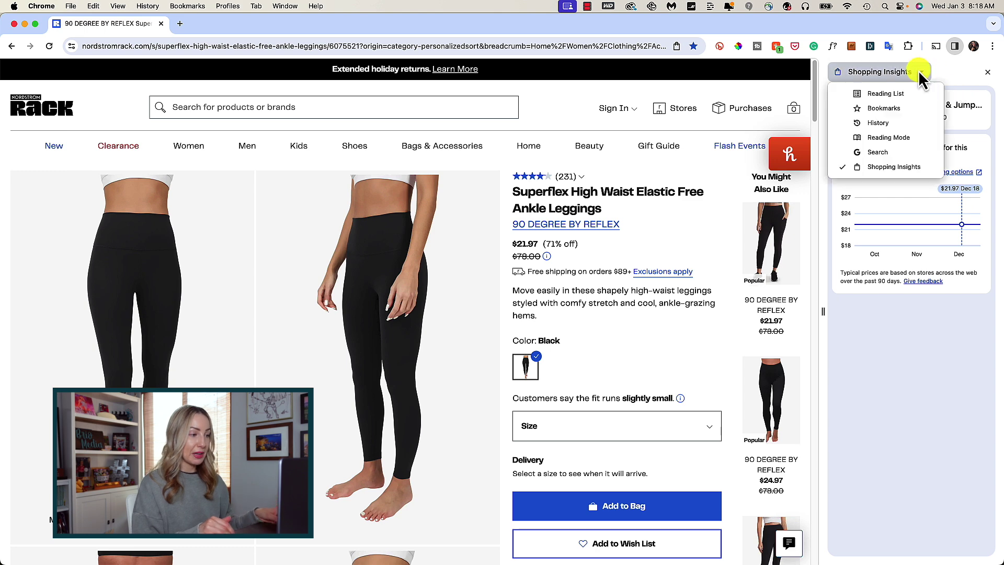
click(896, 112)
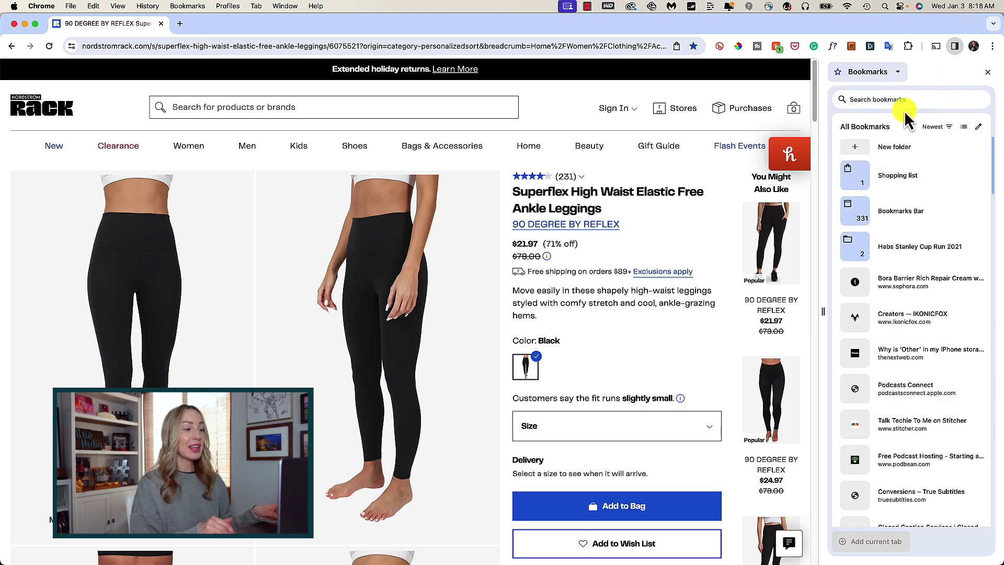
click(938, 178)
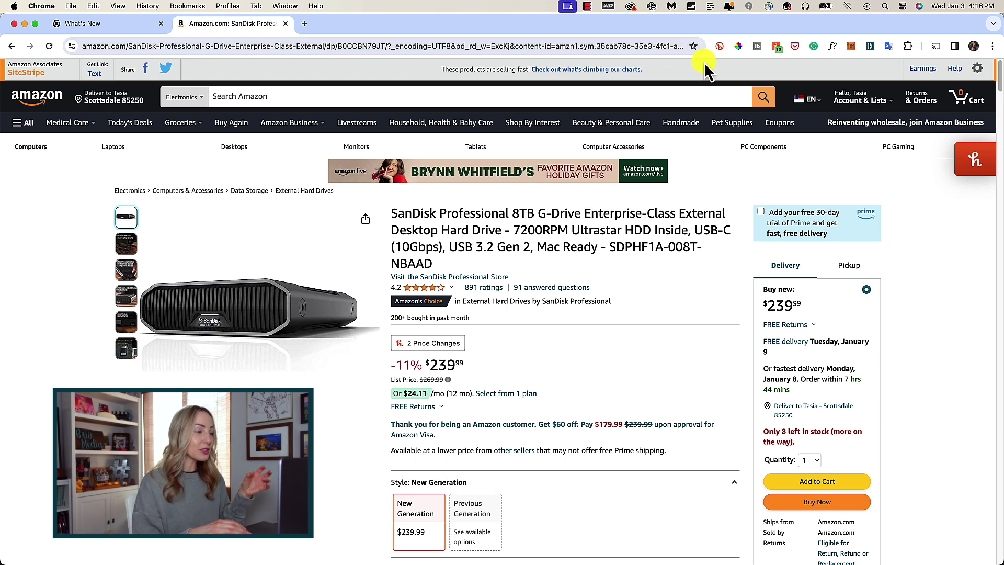
Bookmark the Amazon SanDisk 8TB G-Drive page into Other Bookmarks
click(693, 46)
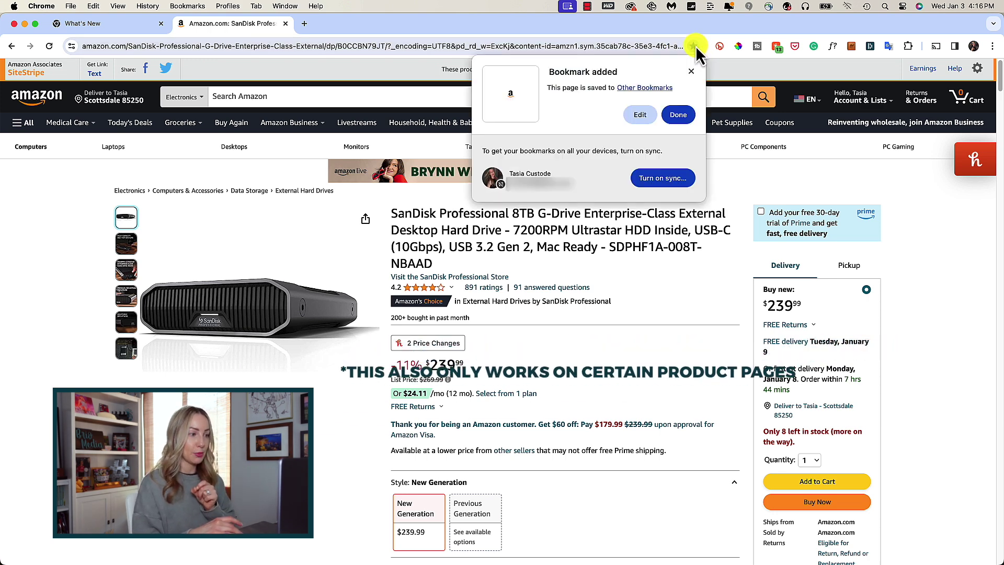